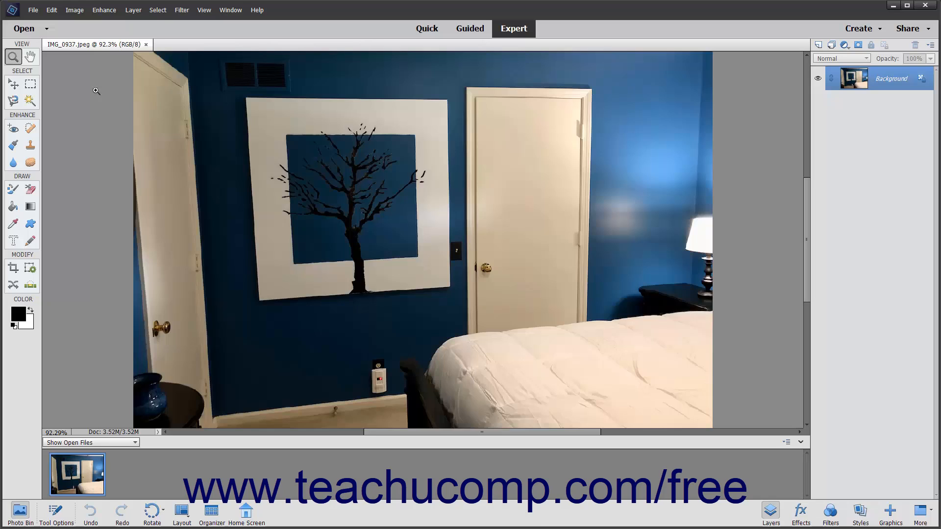
Open the bedroom photo in the Colorize Photo workspace.
click(104, 11)
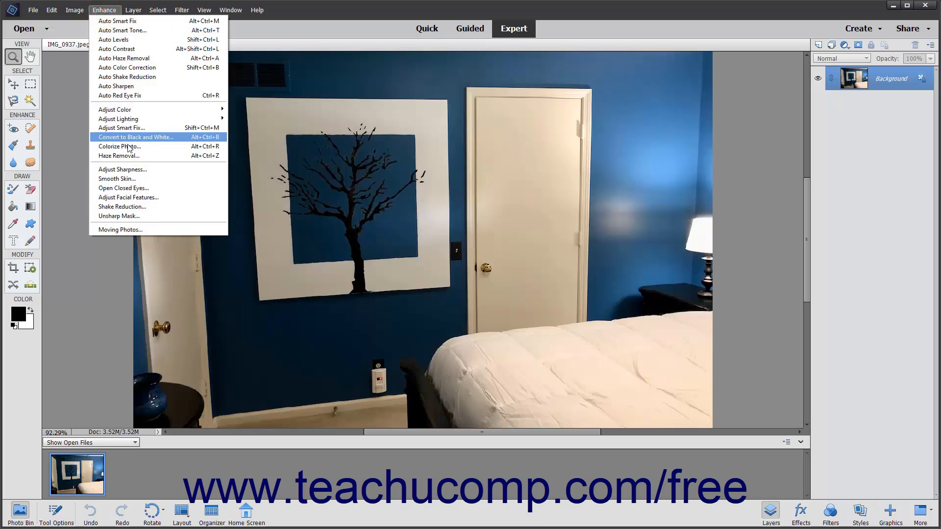
click(129, 146)
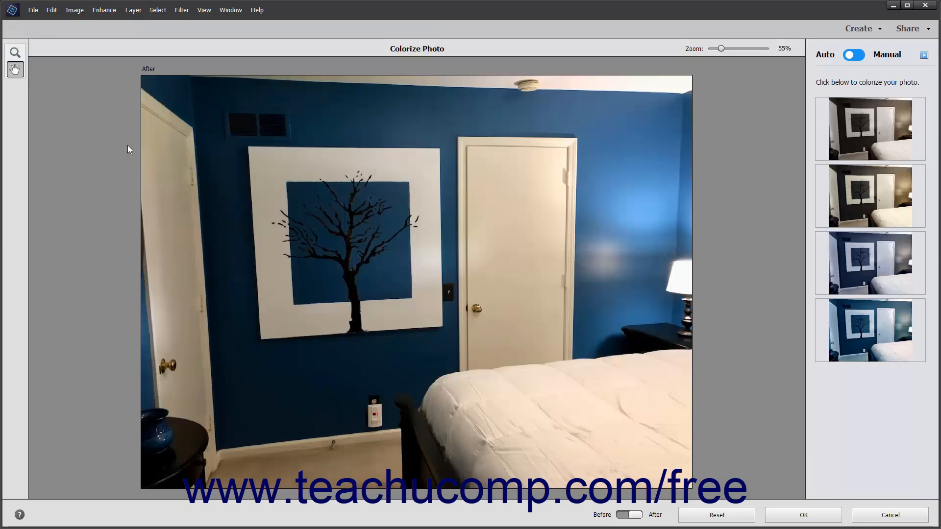
click(17, 53)
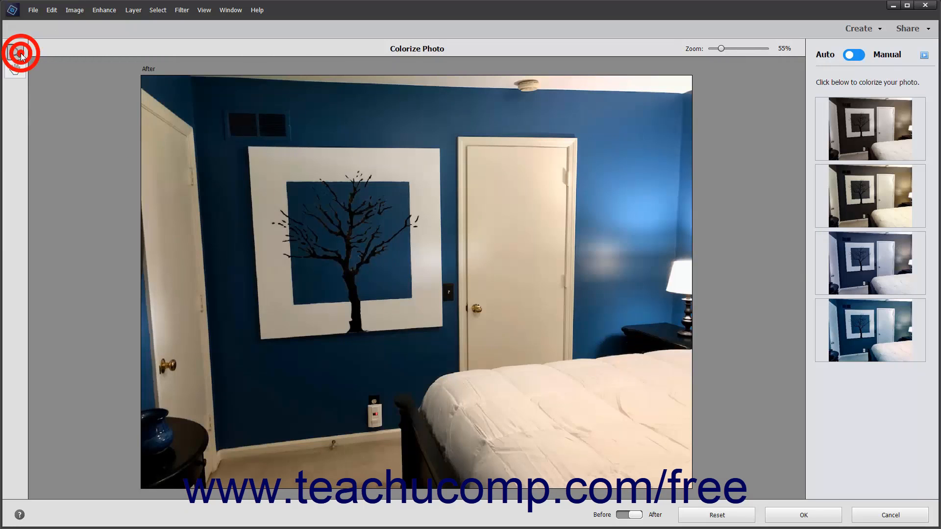
click(18, 72)
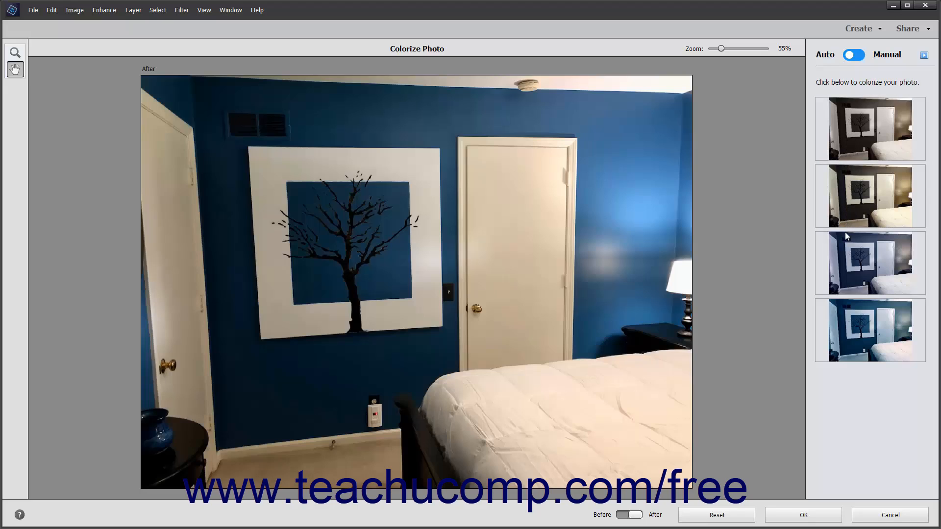
Try the third automatic colorization preset on the photo and reset it.
click(849, 259)
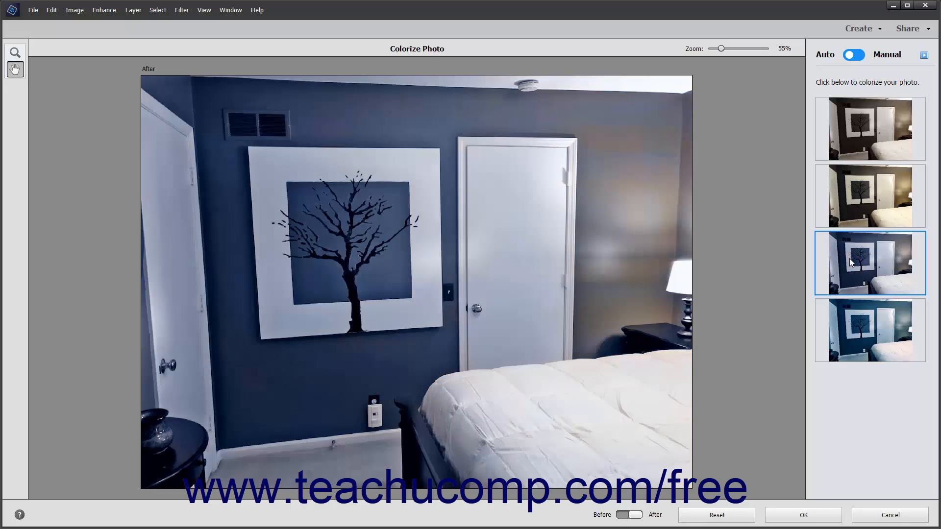
click(717, 514)
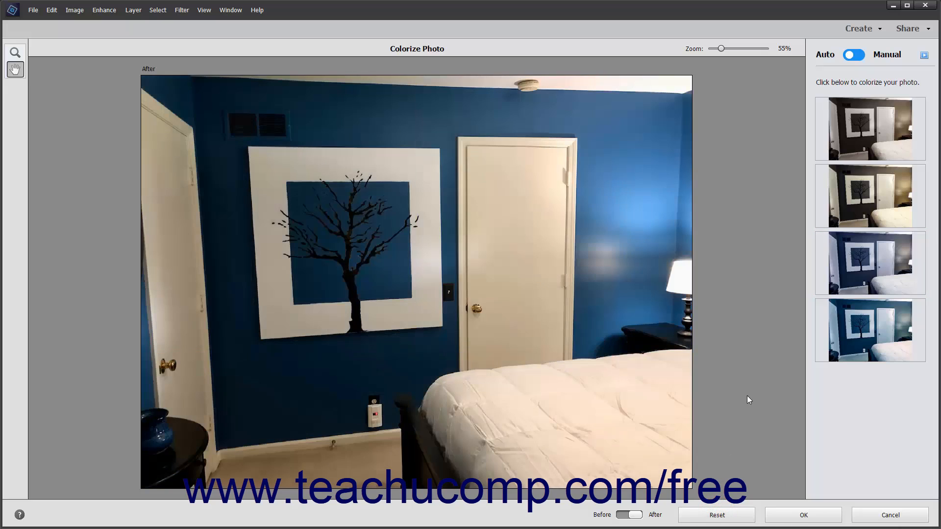
In manual mode, select the painting's white border using the Magic Wand at tolerance 50, adding the missed lower-left part to the selection.
click(855, 56)
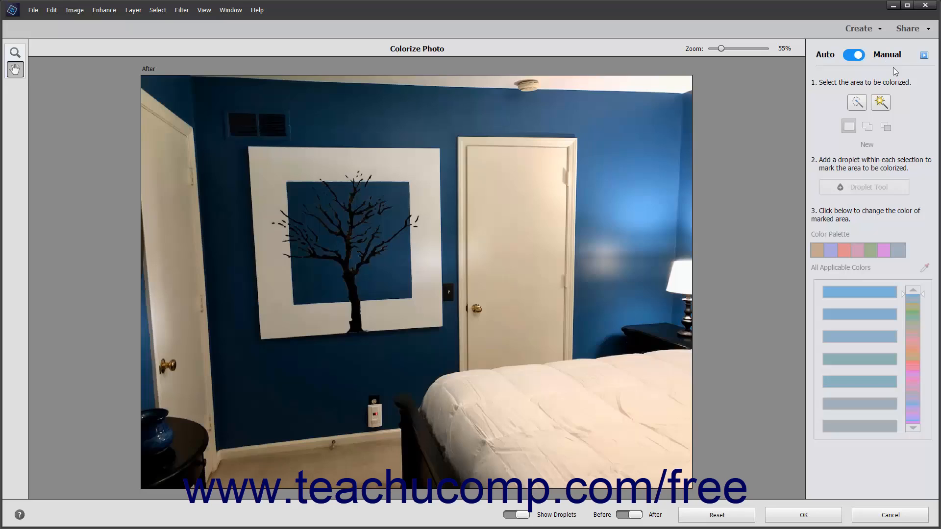
click(880, 103)
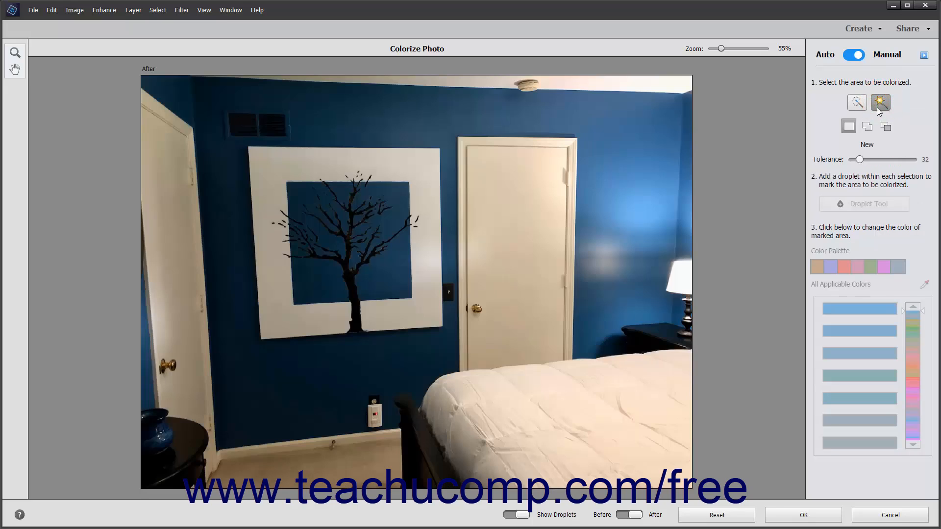
click(863, 160)
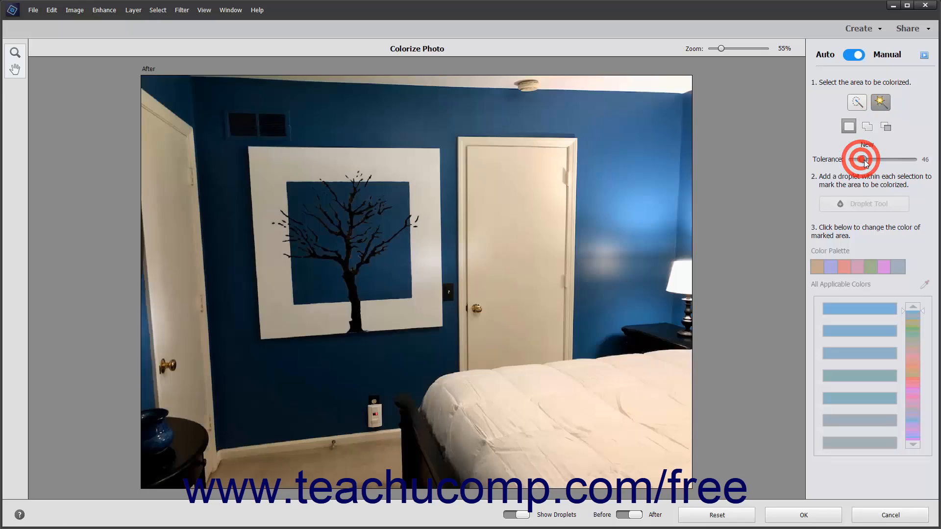
drag(864, 160, 865, 160)
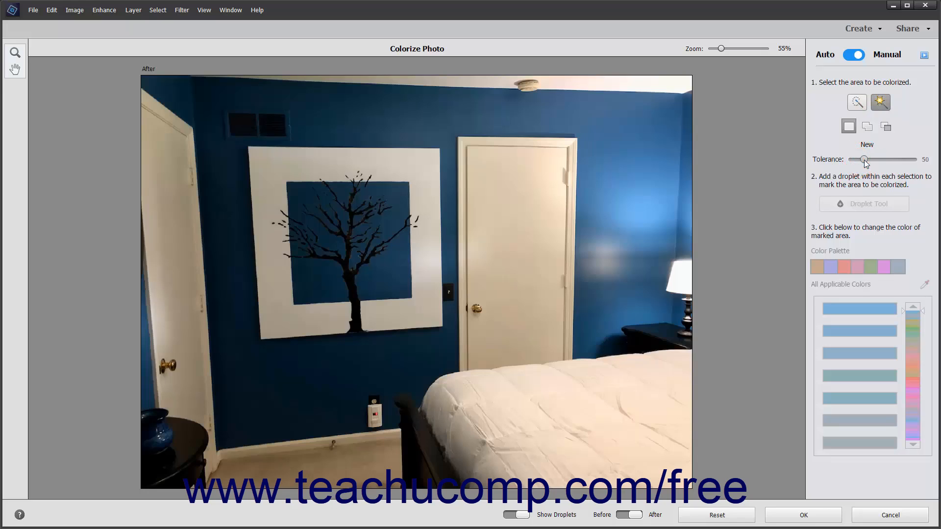
click(415, 171)
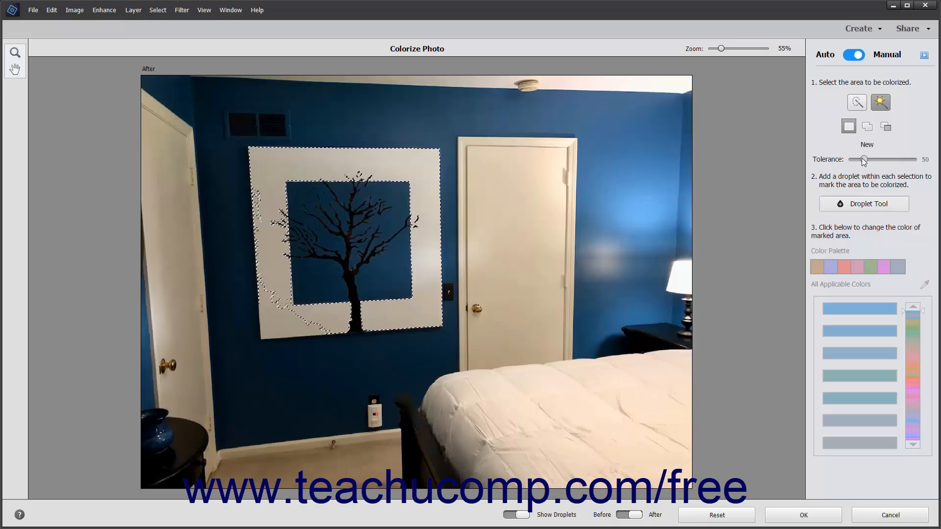
click(867, 126)
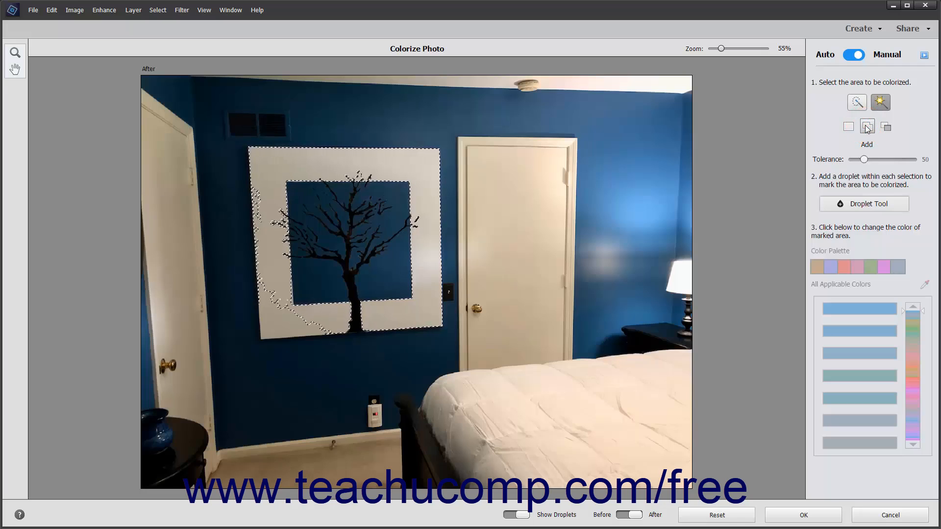
click(278, 327)
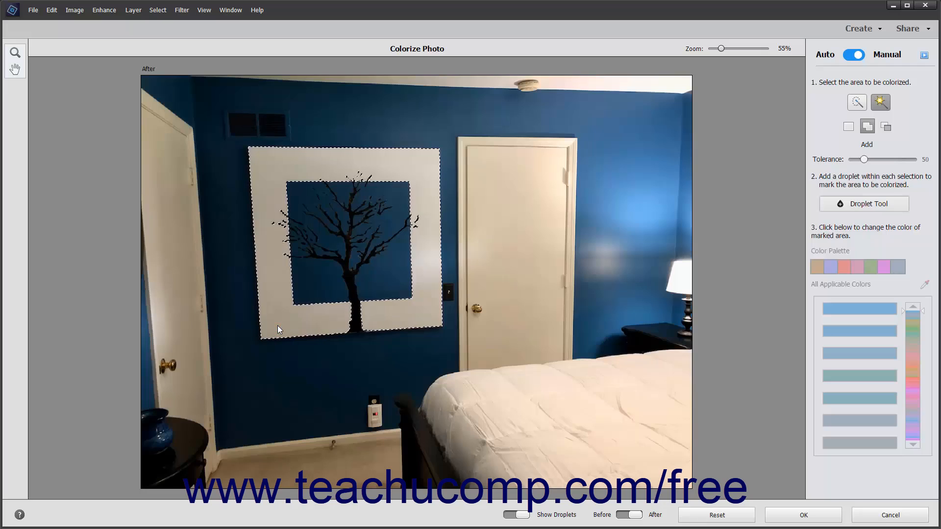
Place a color droplet in each of the four corners of the selected white border.
click(849, 210)
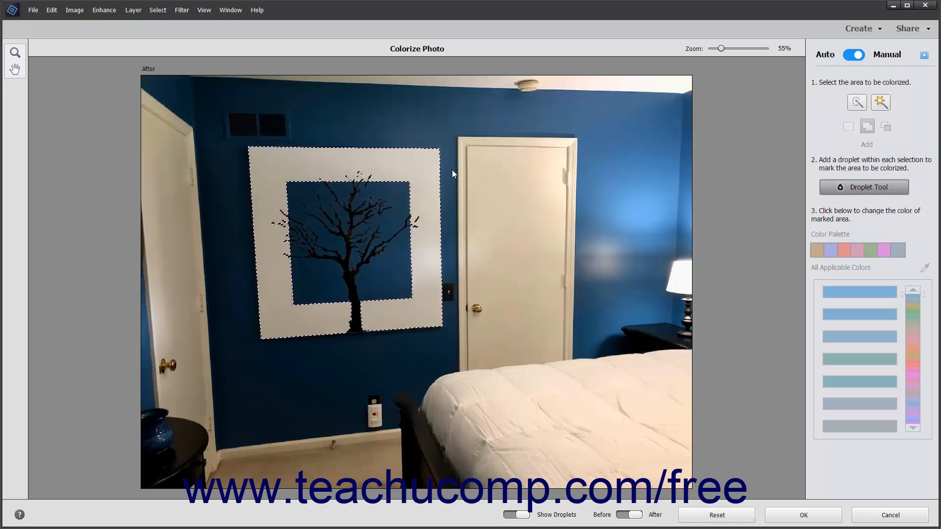
click(421, 165)
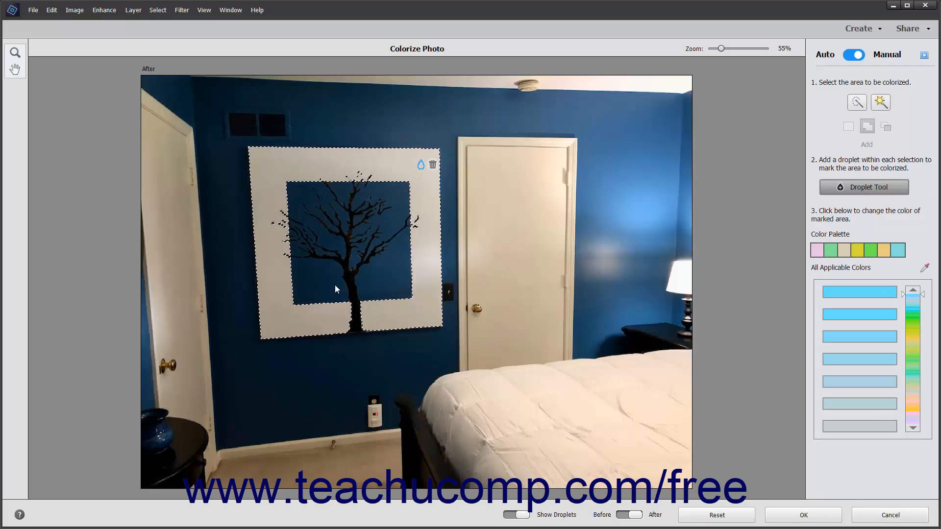
click(279, 314)
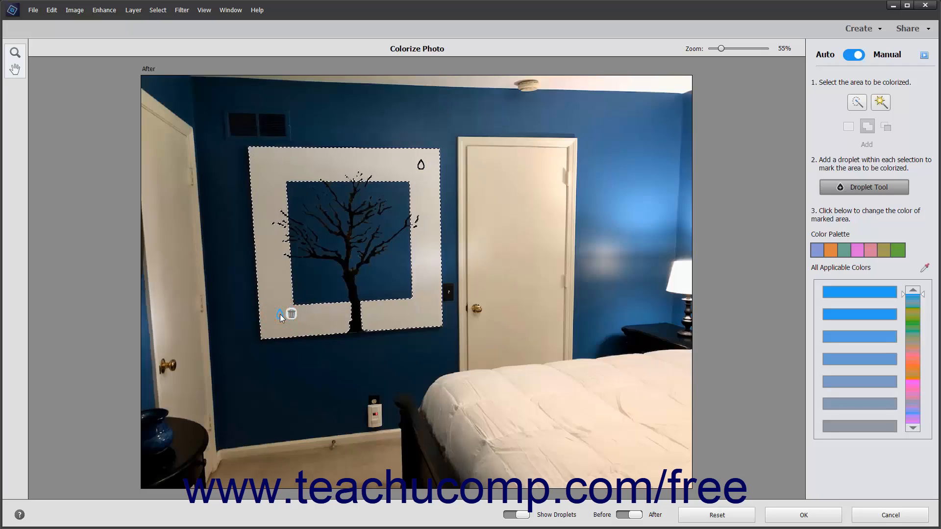
click(423, 311)
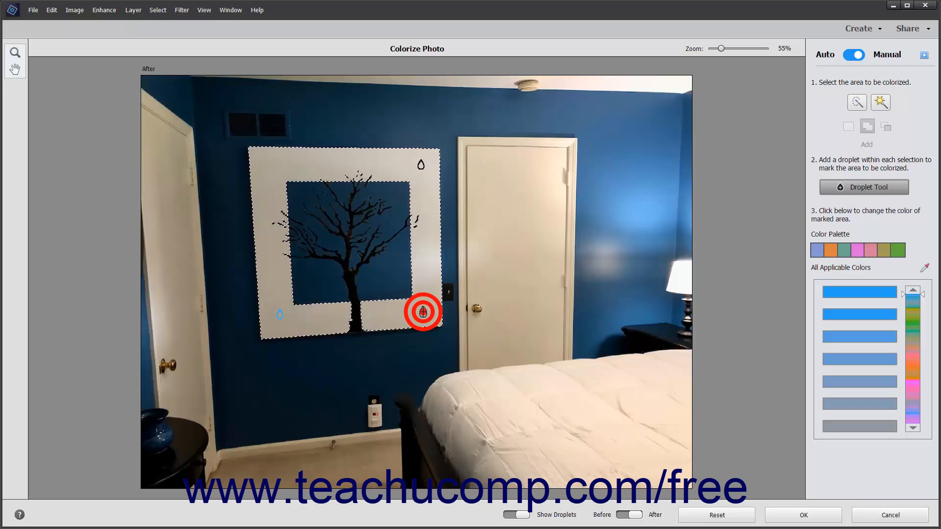
click(267, 165)
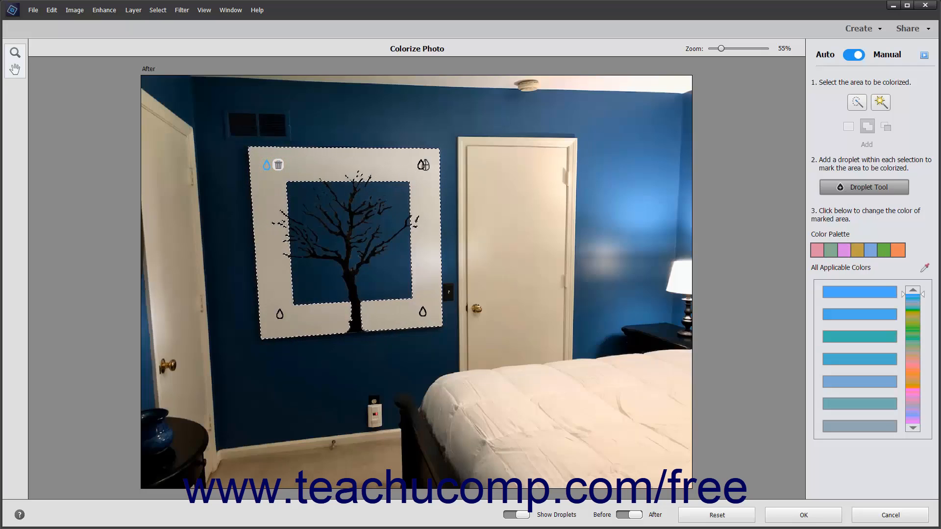
Try a medium green shade on the border's upper-right droplet and undo the color change.
click(422, 165)
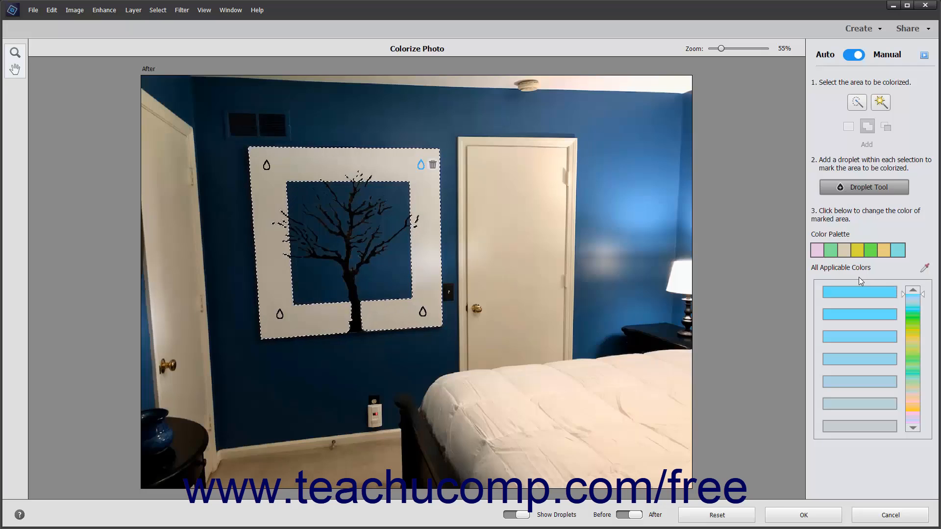
drag(903, 293, 896, 378)
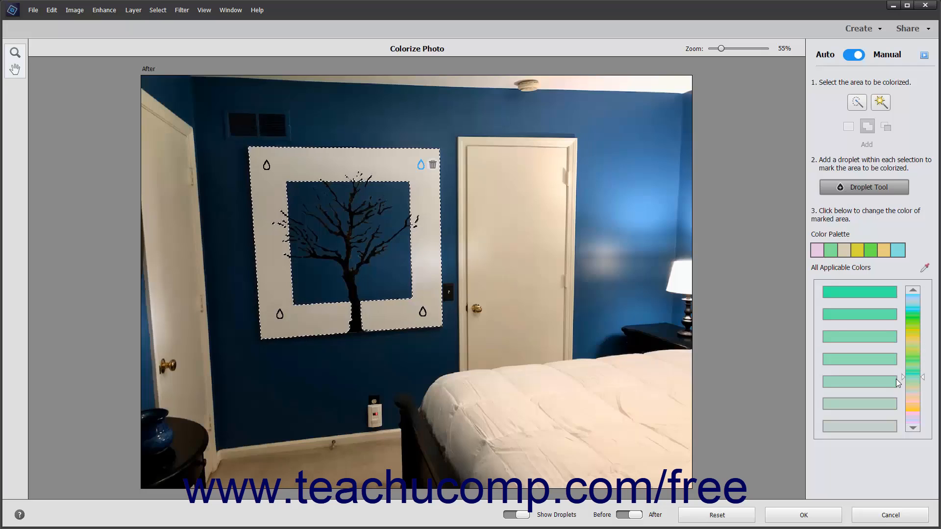
click(851, 337)
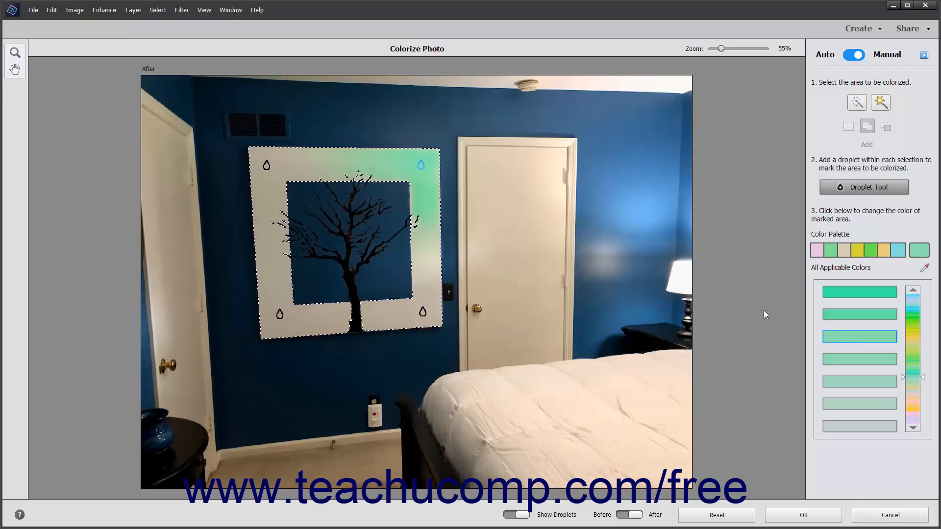
click(52, 9)
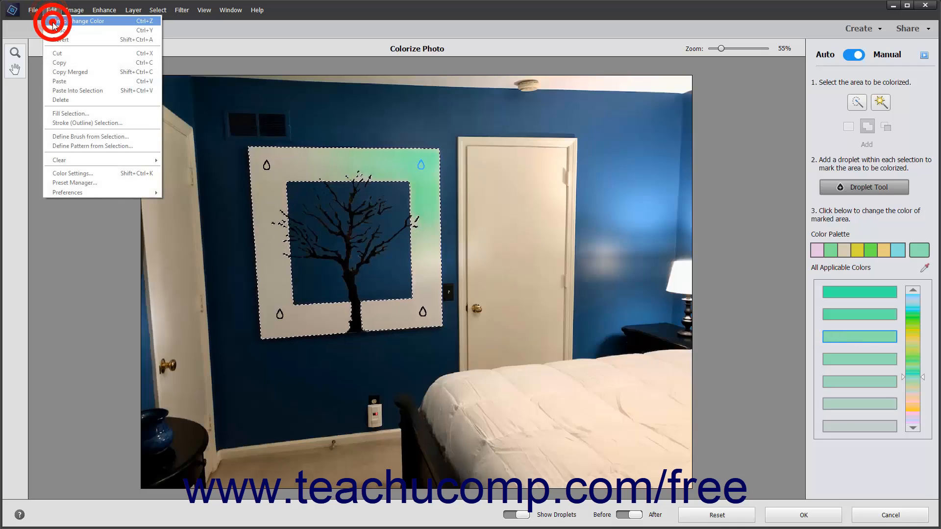
click(53, 22)
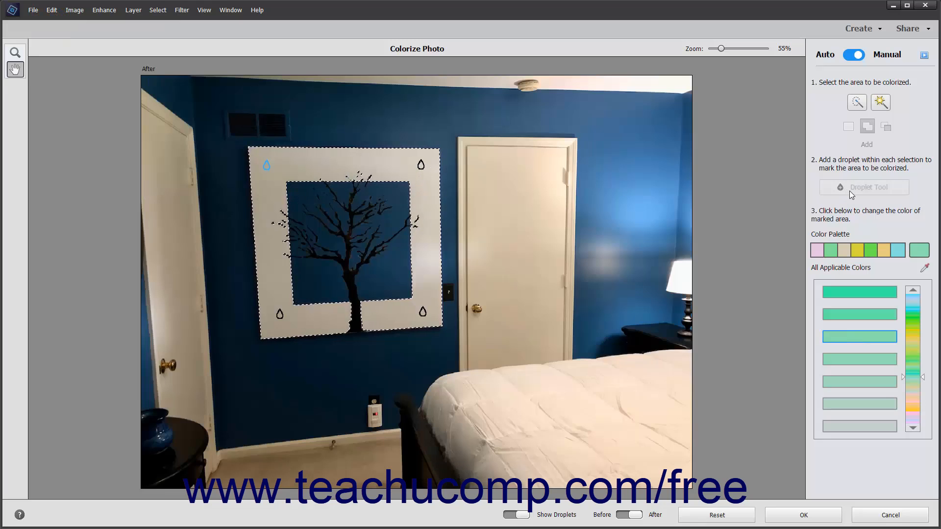
Sample the dark blue wall above the painting for the upper-left droplet and apply the same color to the other three corner droplets.
click(925, 268)
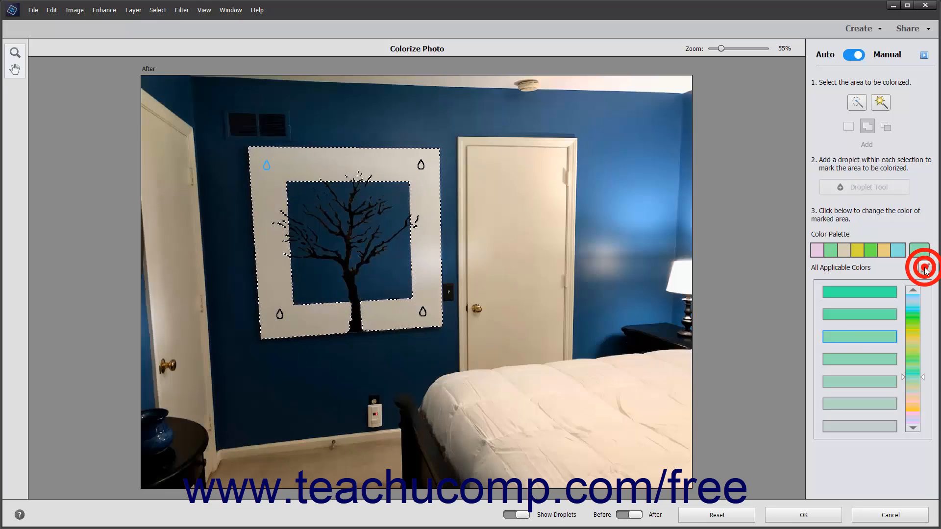
click(406, 95)
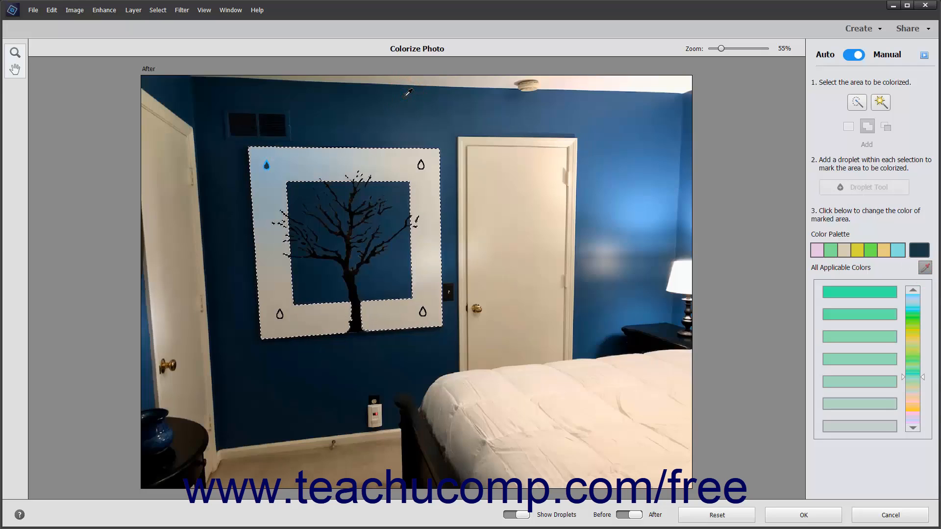
click(857, 102)
click(864, 206)
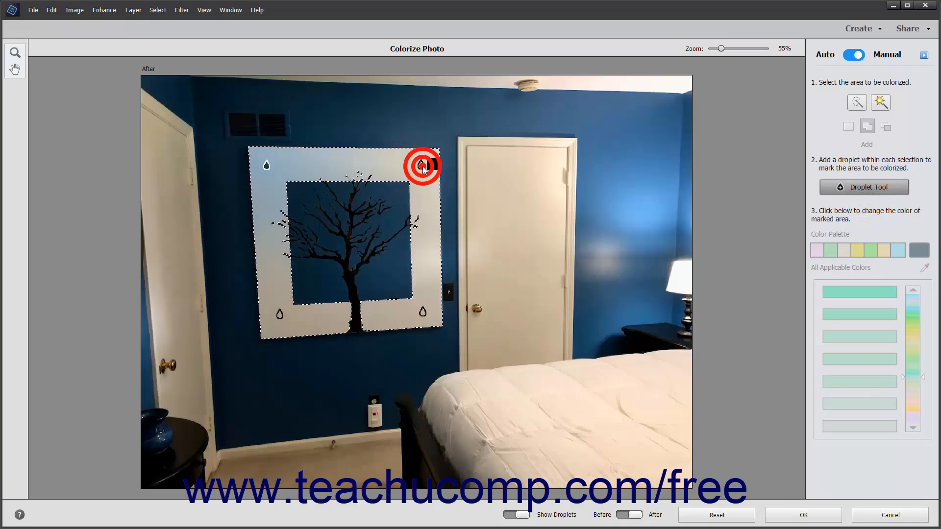
click(921, 250)
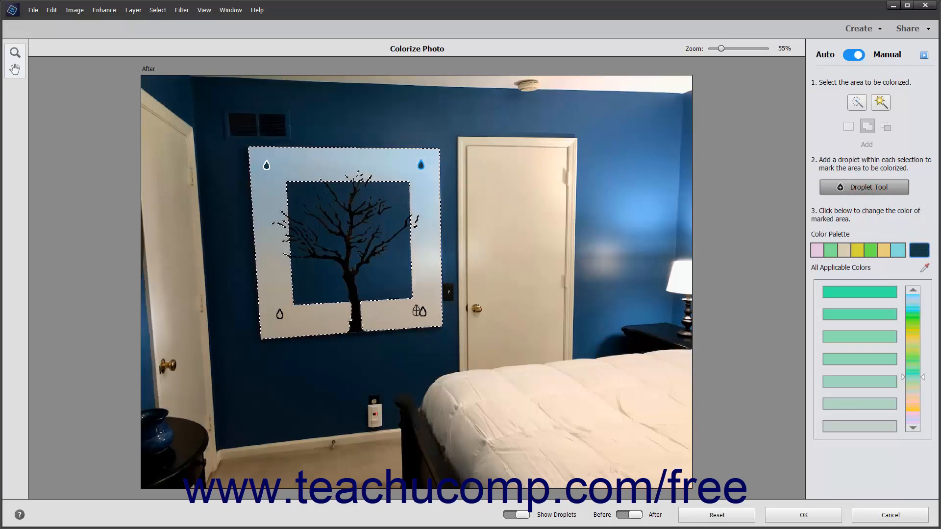
click(422, 312)
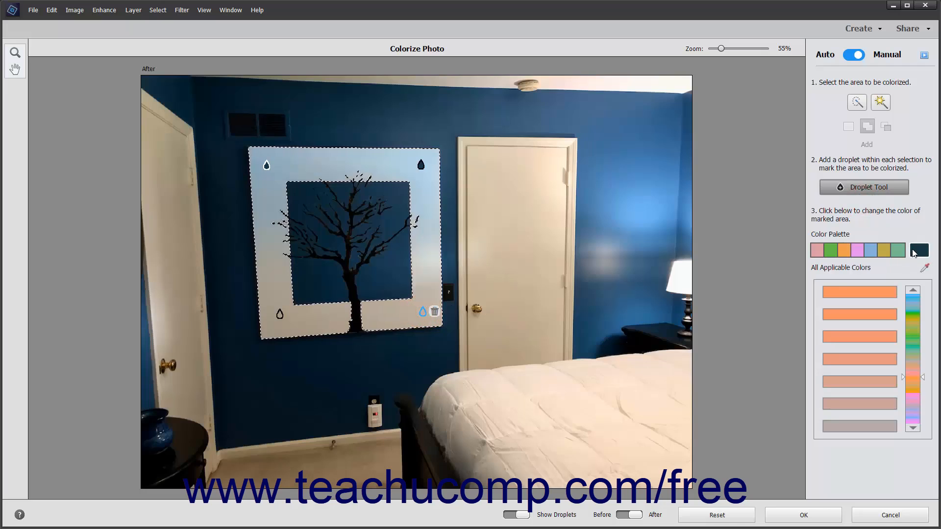
click(914, 253)
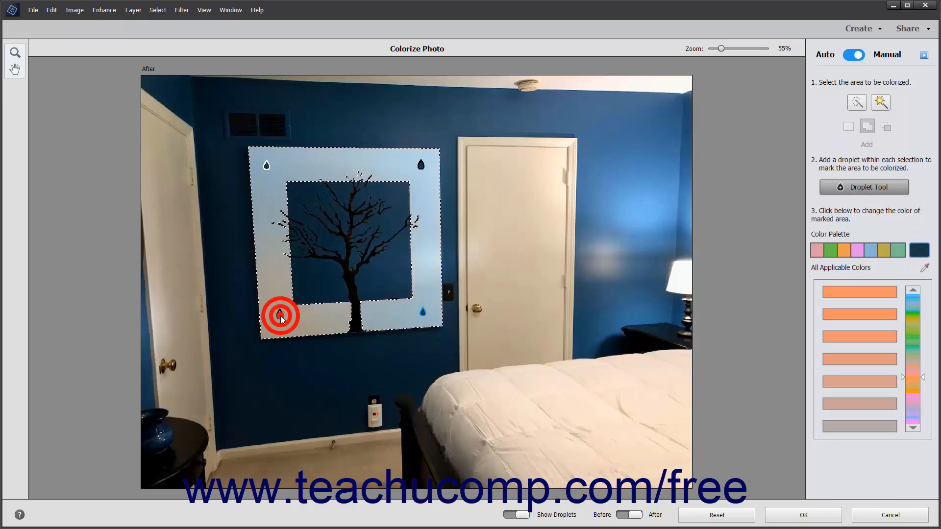
click(280, 316)
click(920, 251)
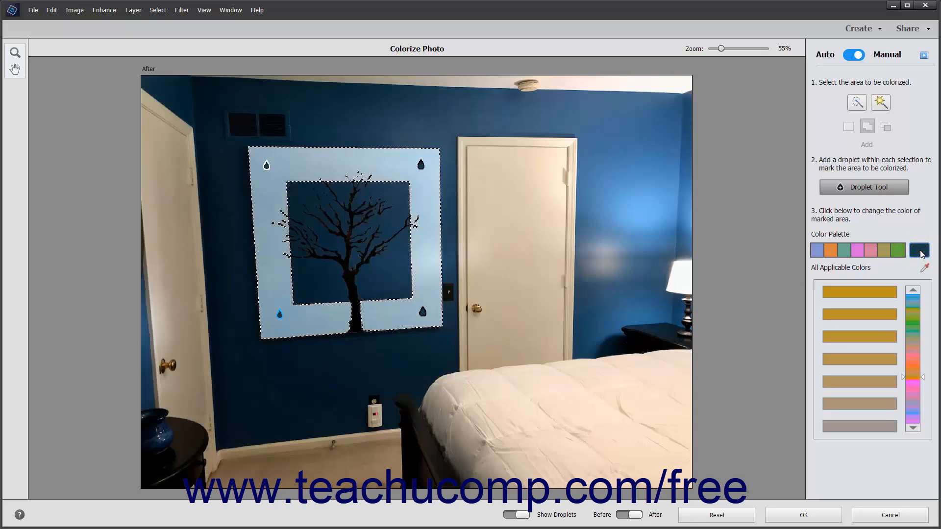
Preview the image without droplets, compare it with the original, and apply the colorization to the photo.
click(520, 516)
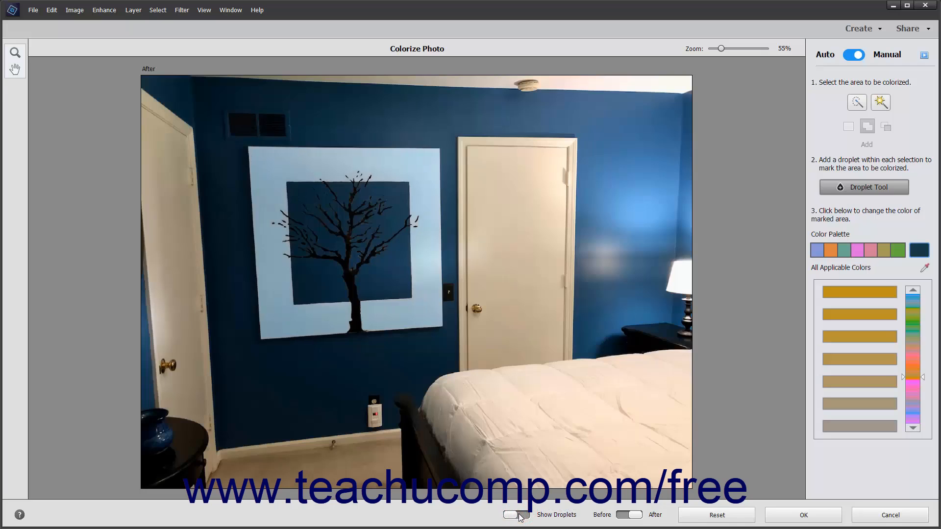
click(520, 516)
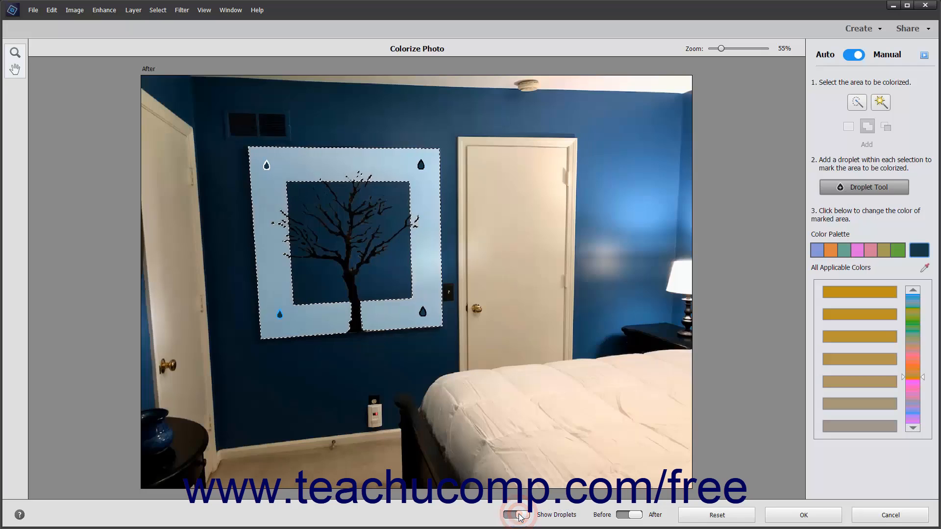
click(626, 515)
click(627, 516)
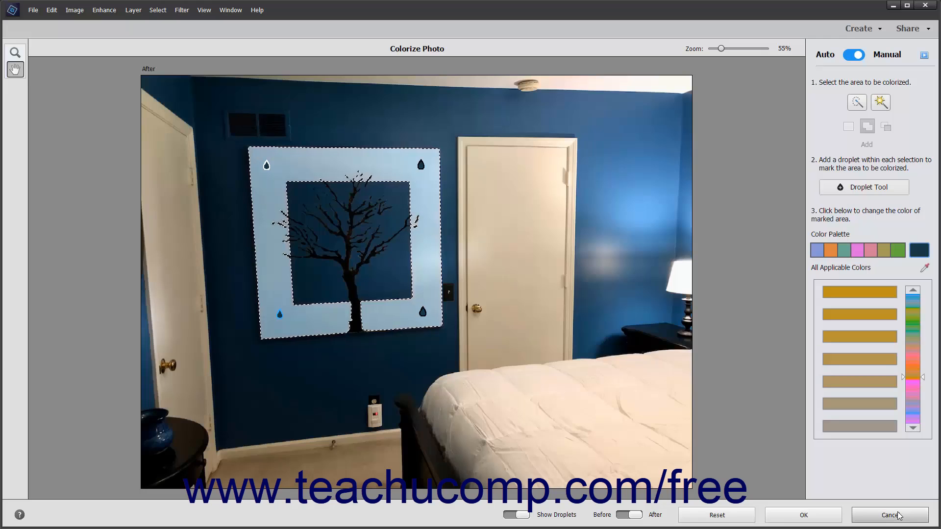
click(826, 515)
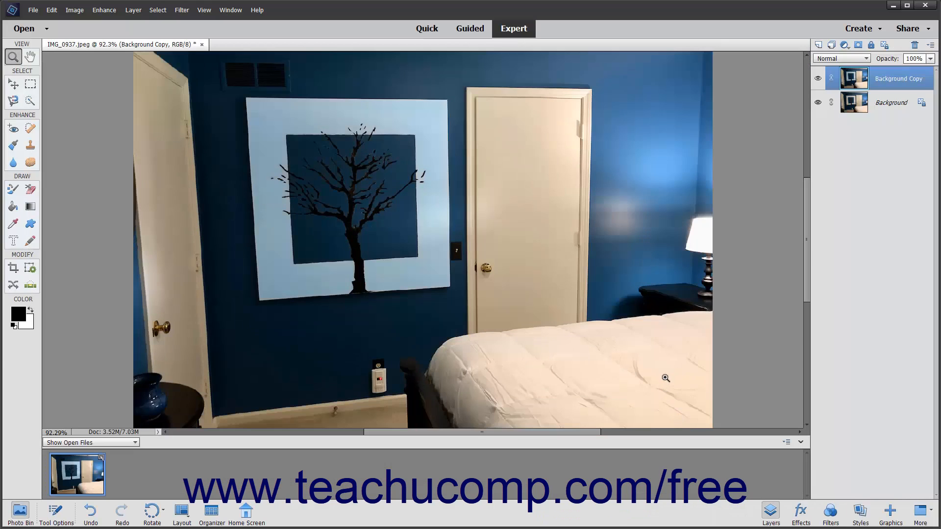